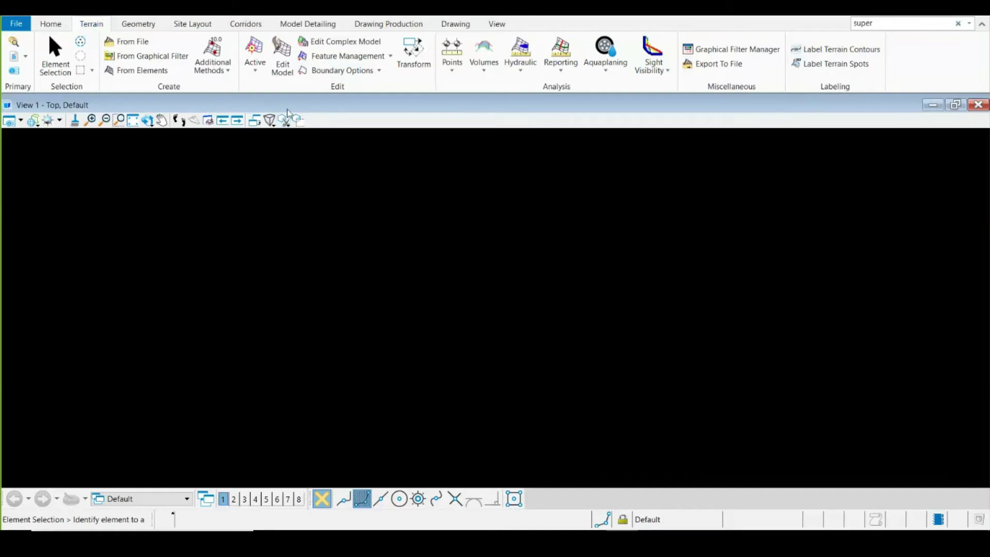
pyautogui.click(147, 26)
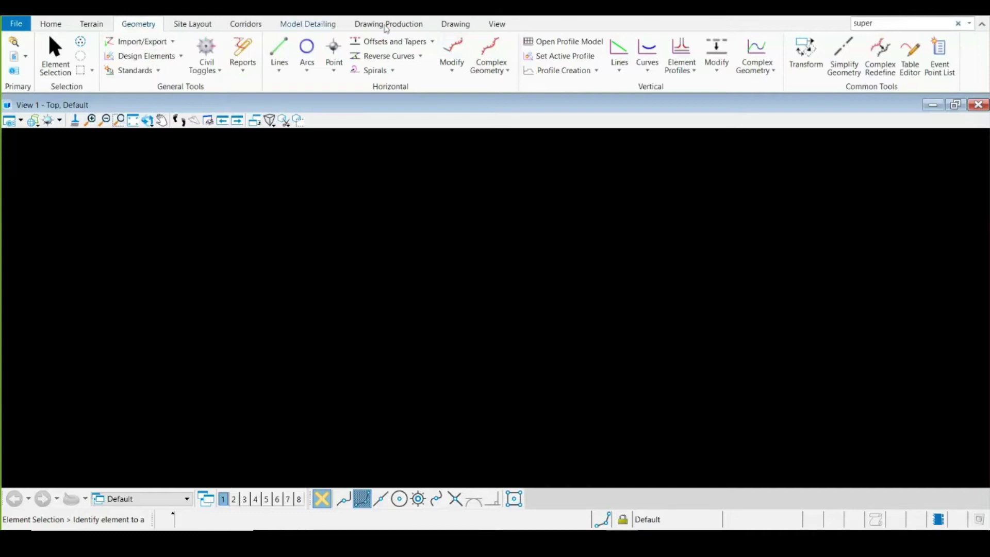
pyautogui.click(102, 27)
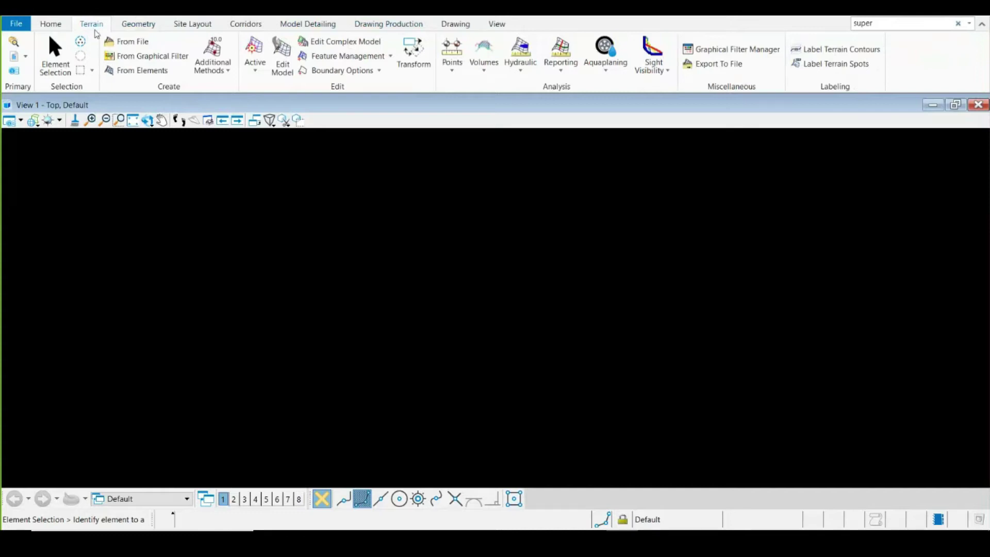
pyautogui.click(143, 44)
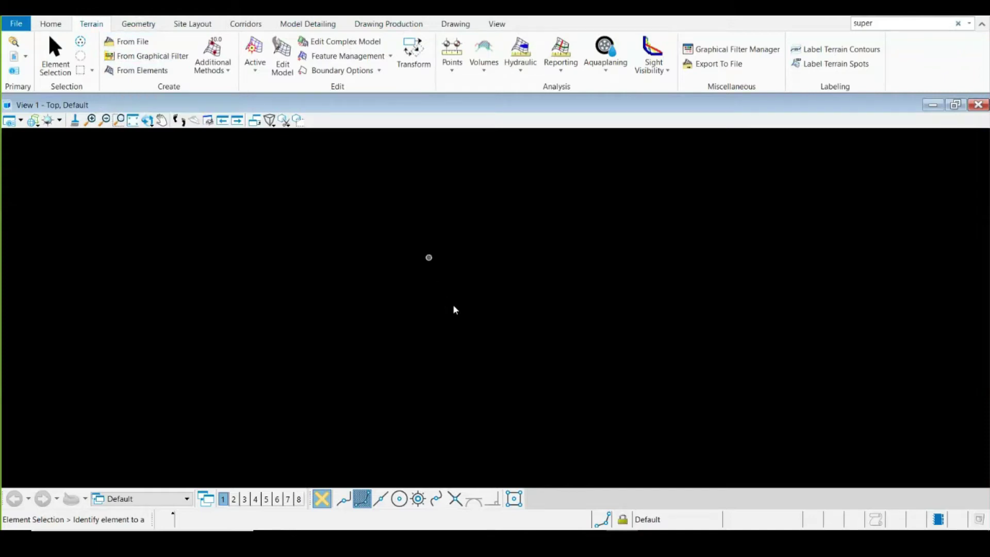
# Switch to the ORD.pptx presentation in PowerPoint, view the Terrain (XYZ Data) slide full screen, and return to OpenRoads Designer.
pyautogui.moveTo(552, 544)
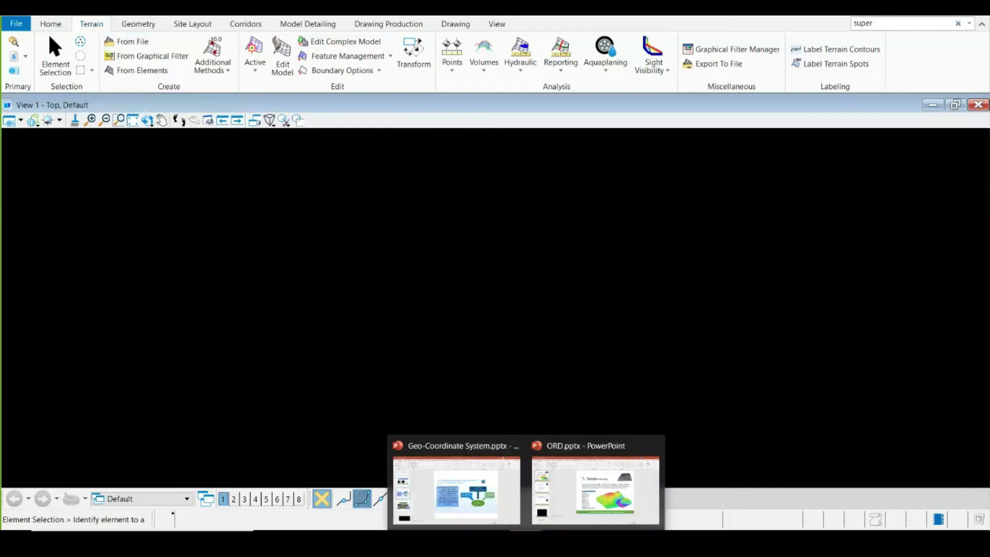
pyautogui.click(581, 503)
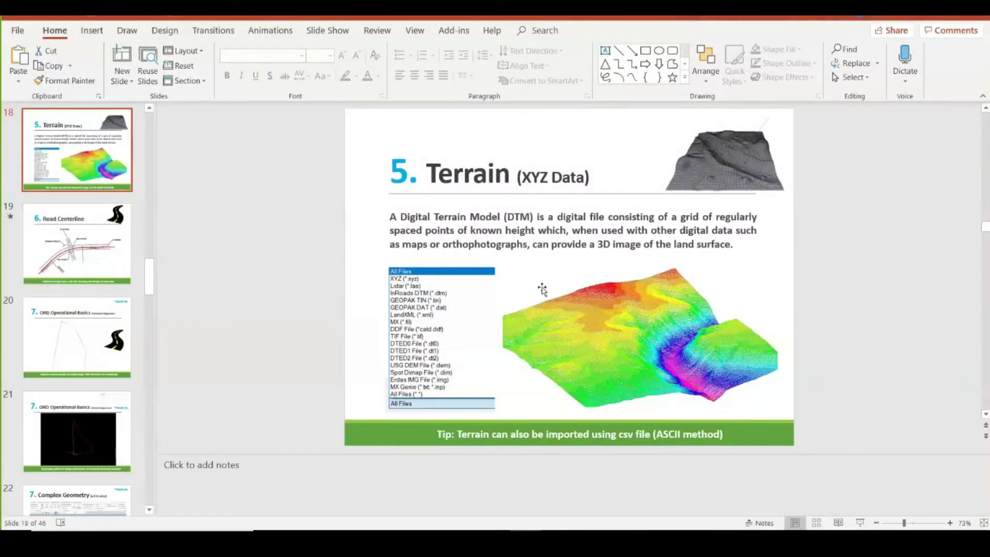
pyautogui.click(860, 523)
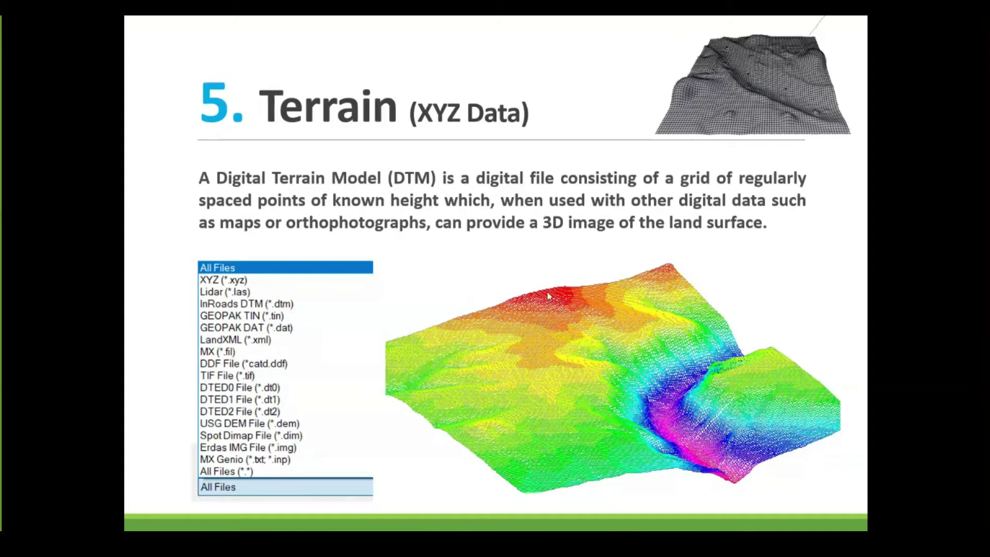
pyautogui.press('Escape')
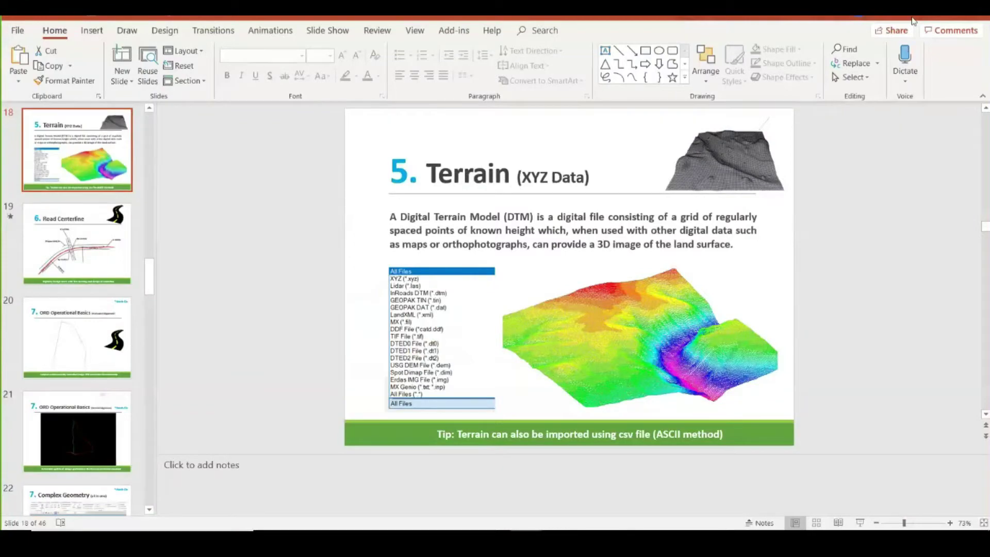
pyautogui.click(913, 19)
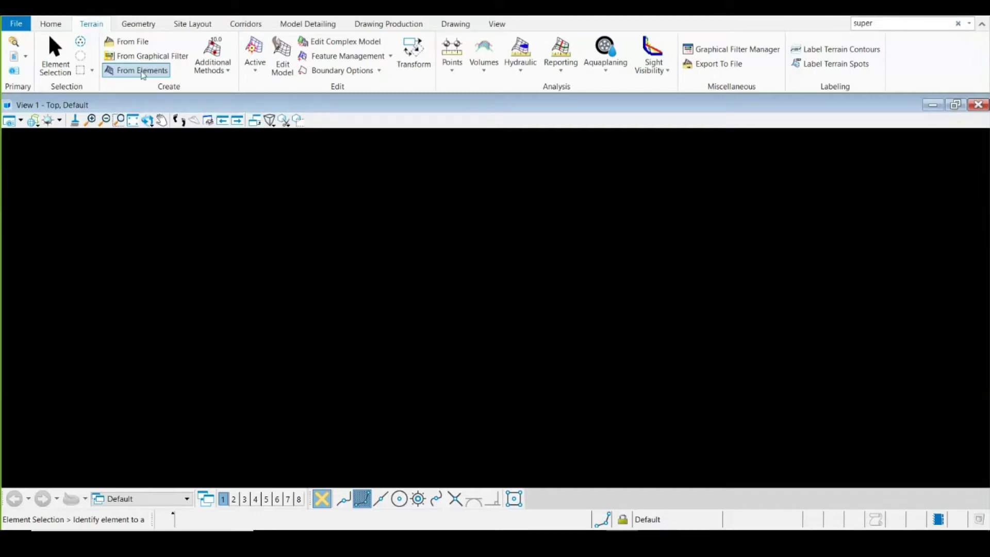
# Start creating a terrain model from an ASCII file, using ROAD COORDINATE.csv from the Desktop as the source.
pyautogui.click(215, 72)
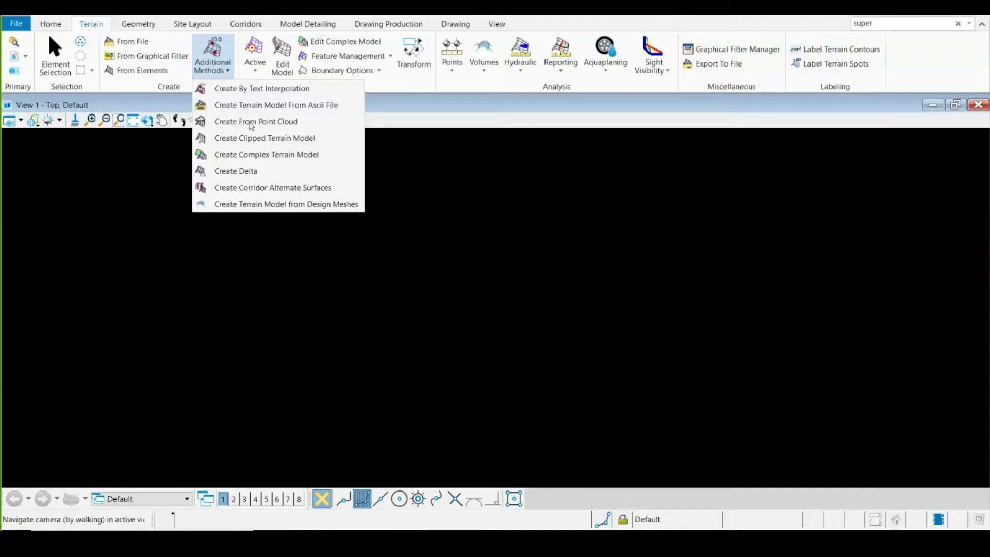
pyautogui.click(179, 120)
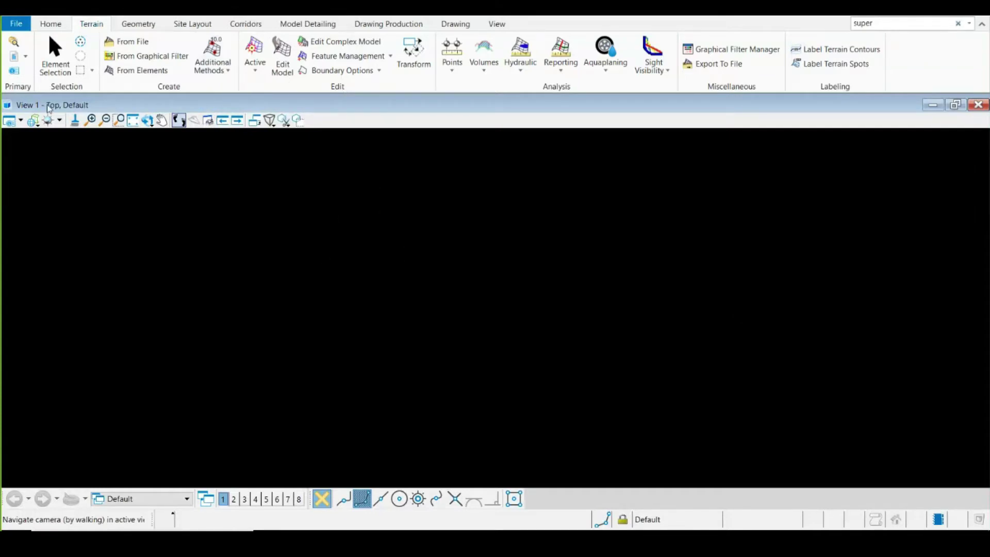
pyautogui.click(227, 70)
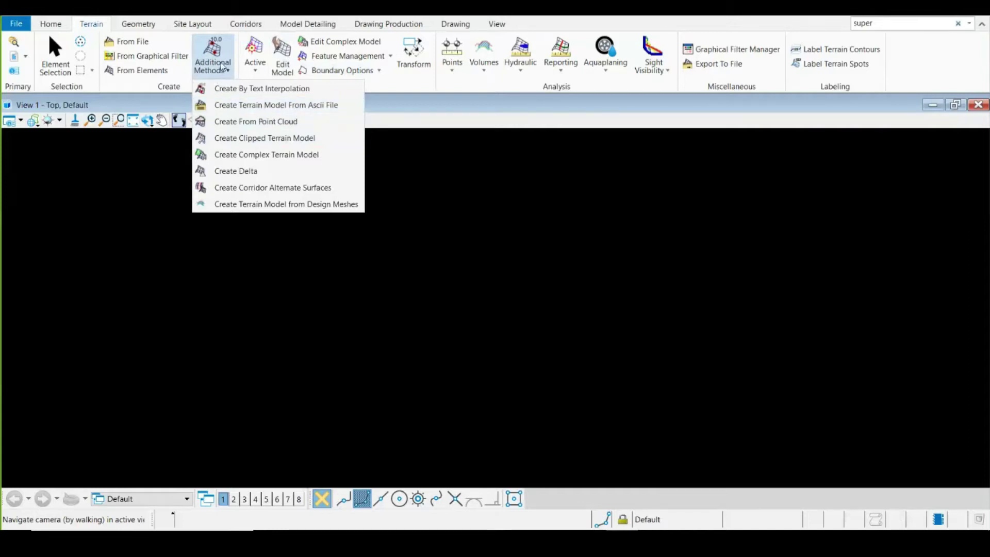
pyautogui.click(279, 106)
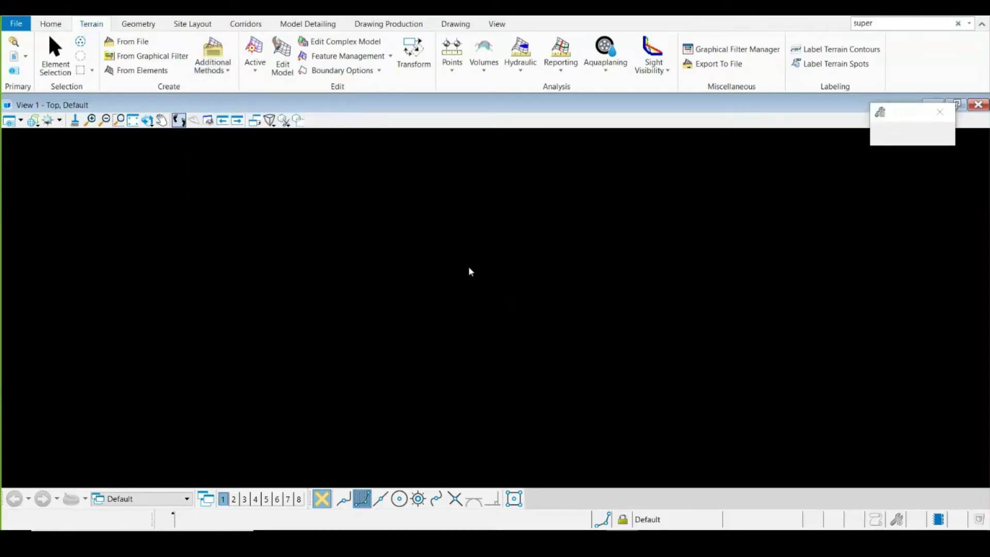
pyautogui.moveTo(844, 264); pyautogui.dragTo(828, 431)
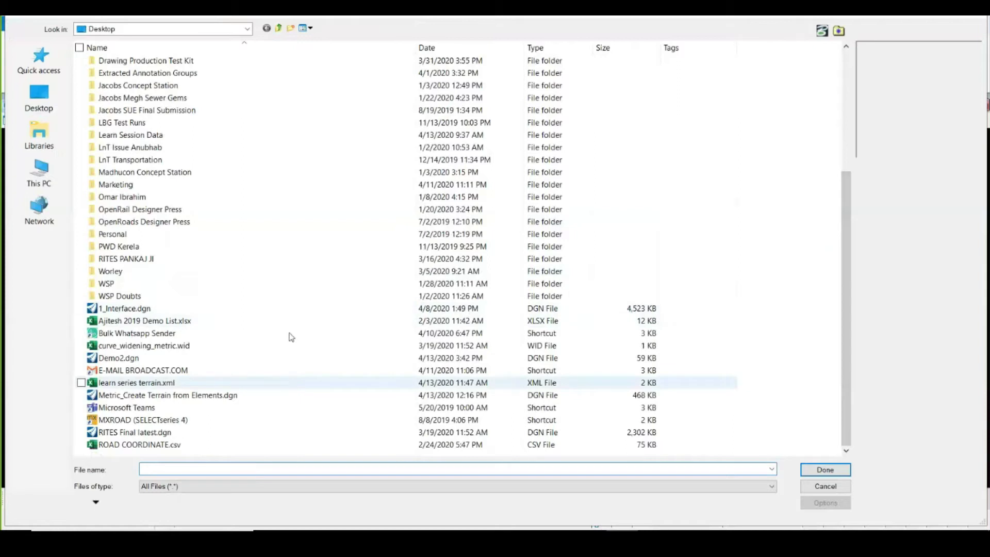
pyautogui.click(154, 446)
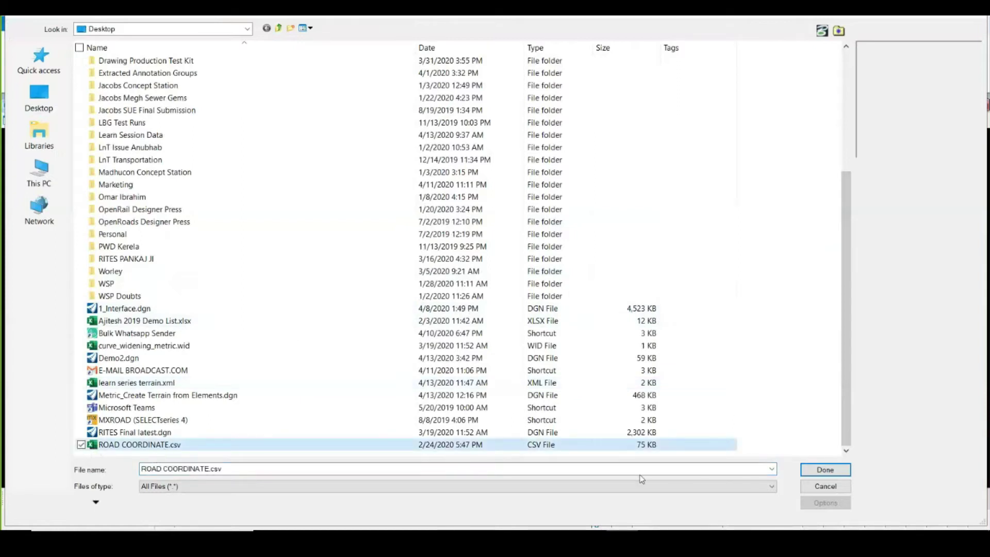
pyautogui.click(825, 470)
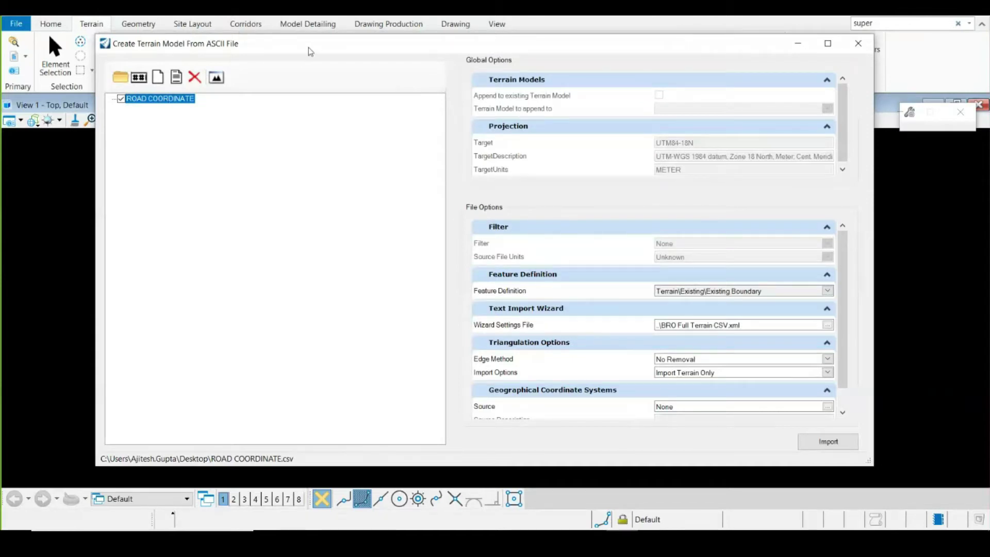
# Create a new text import settings file for ROAD COORDINATE and set the first line to import to 2.
pyautogui.moveTo(308, 49); pyautogui.dragTo(306, 48)
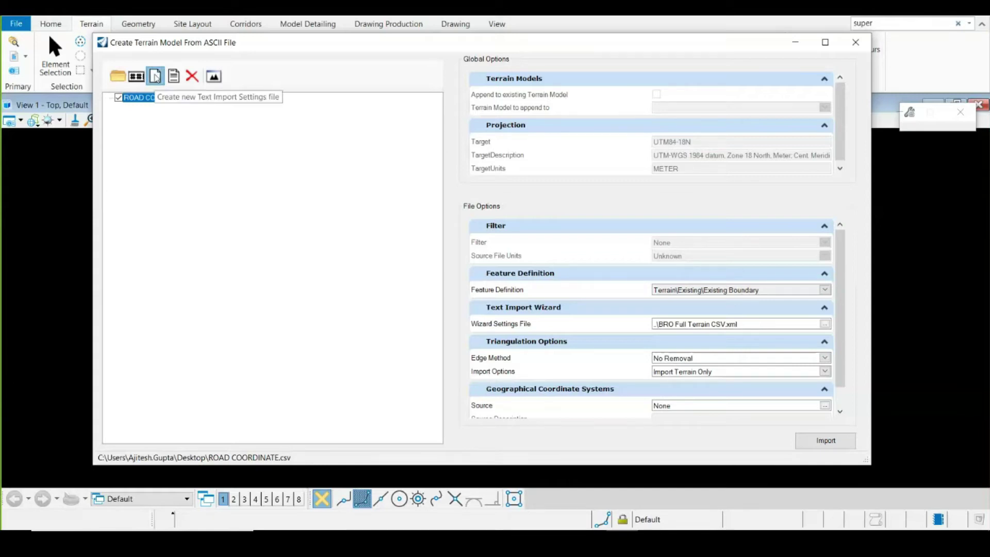
pyautogui.click(156, 76)
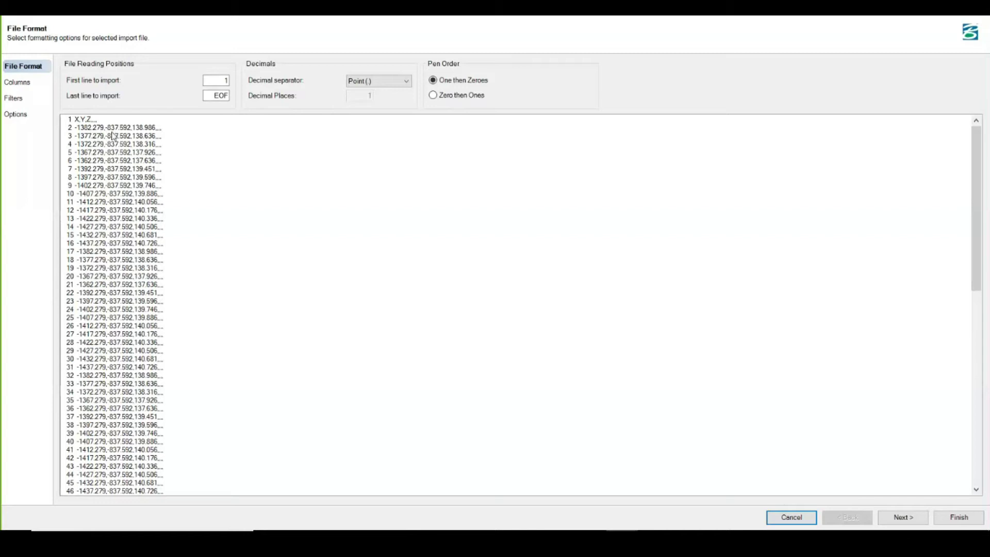
pyautogui.doubleClick(223, 81)
pyautogui.write('2')
pyautogui.click(305, 178)
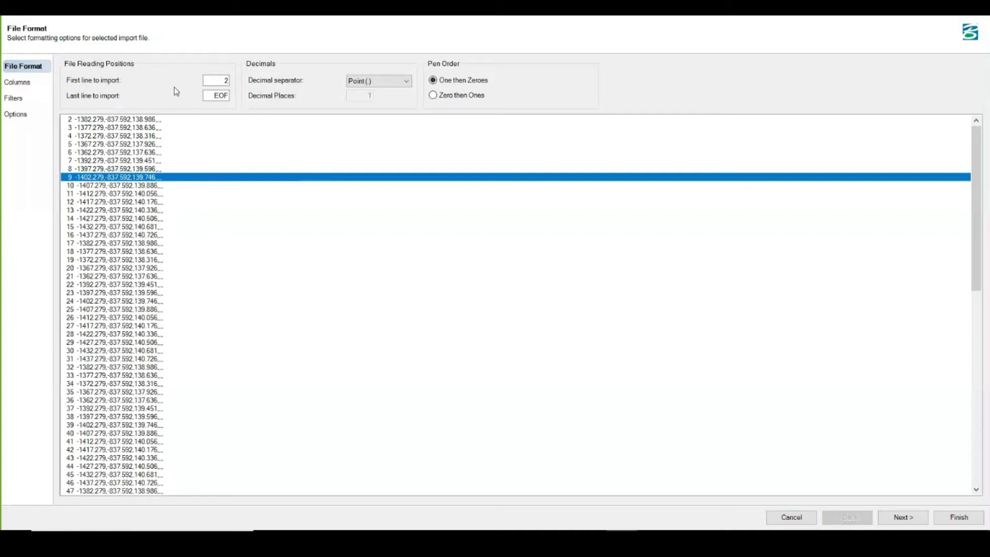
pyautogui.click(184, 123)
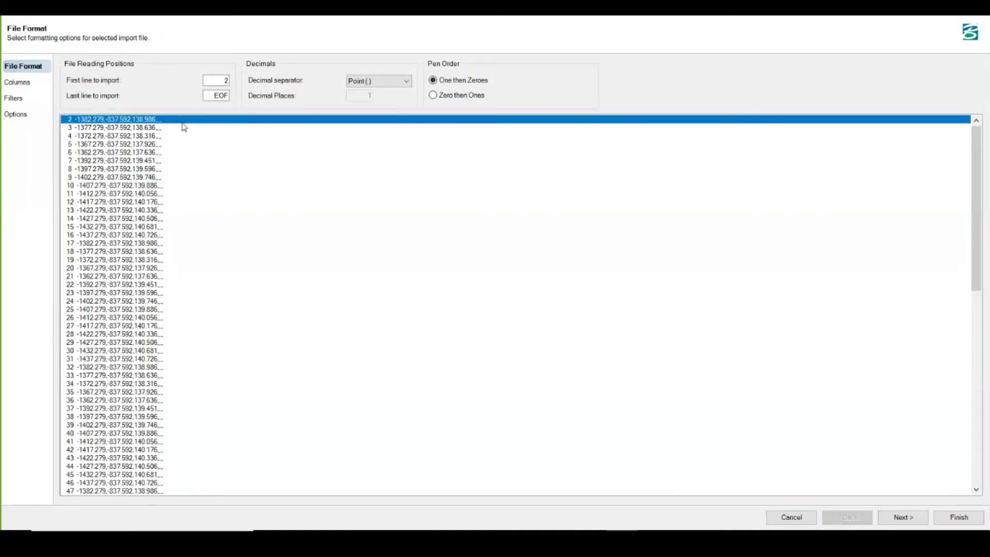
pyautogui.moveTo(976, 207); pyautogui.dragTo(987, 518)
pyautogui.moveTo(976, 413); pyautogui.dragTo(976, 216)
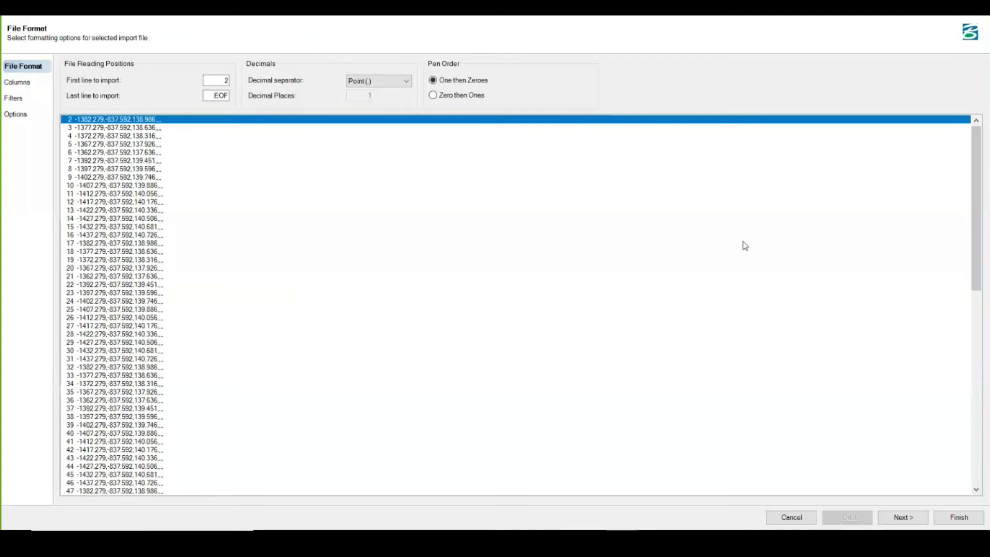
pyautogui.scroll(-18, 384, 350)
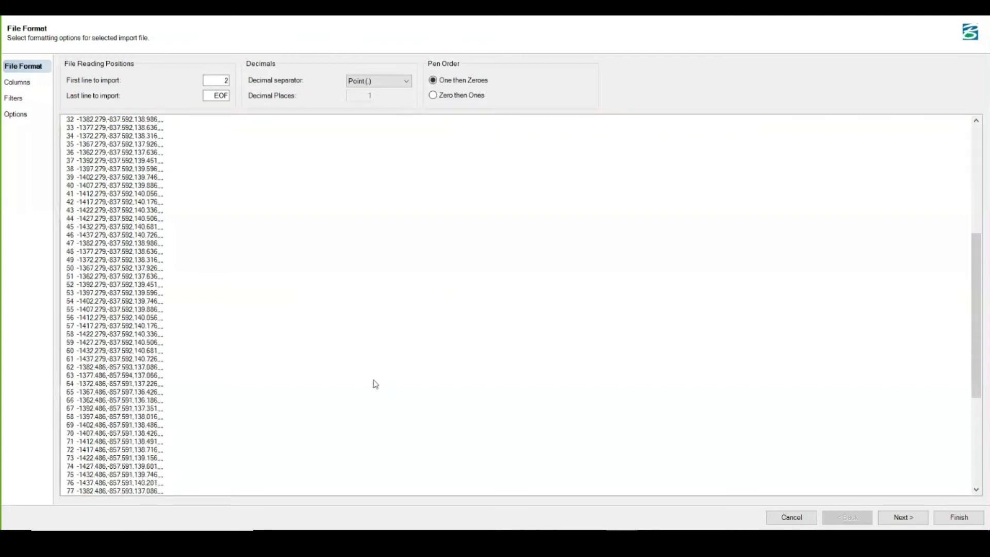
pyautogui.scroll(9, 528, 329)
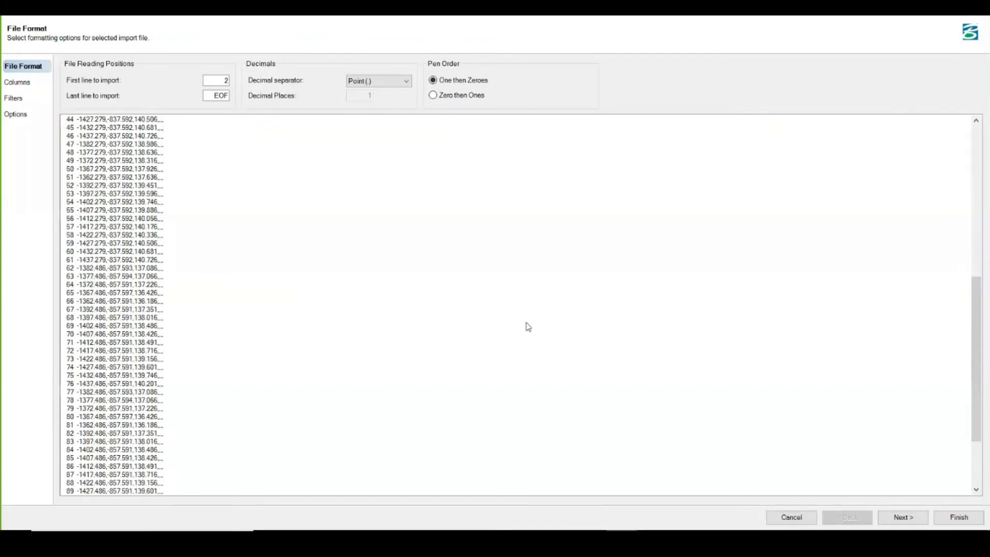
pyautogui.scroll(9, 528, 328)
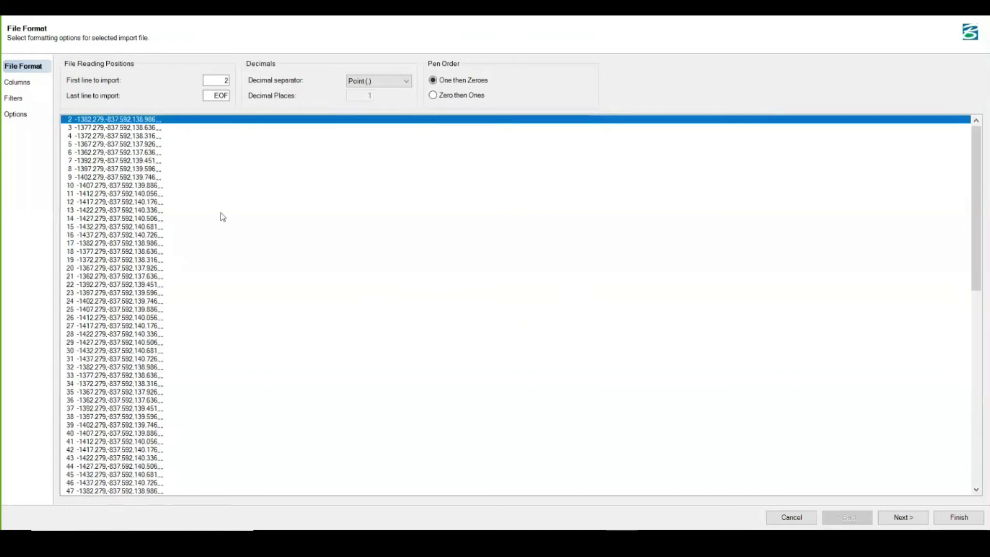
# In the column definition, set the feature type to Spot and enable Comma as an additional column delimiter.
pyautogui.click(902, 518)
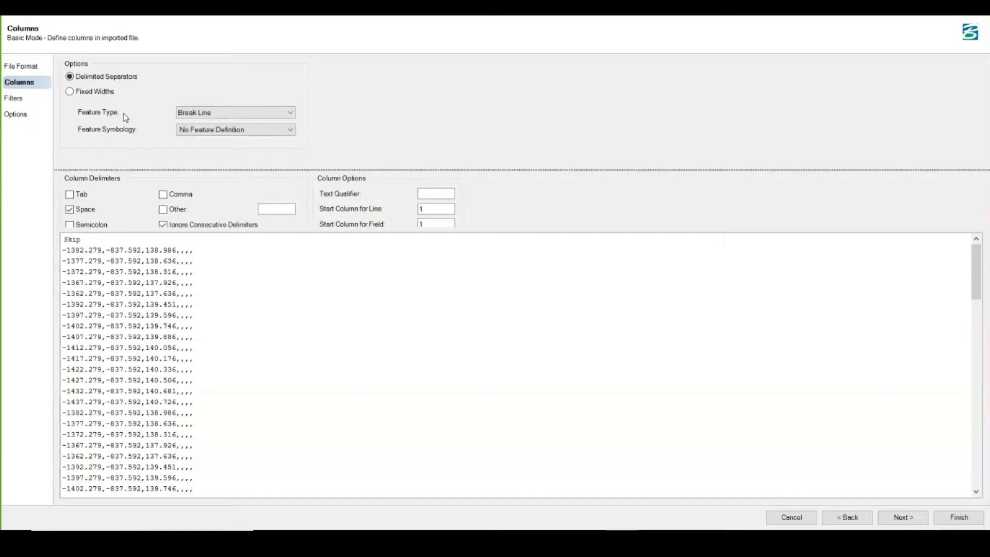
pyautogui.click(212, 116)
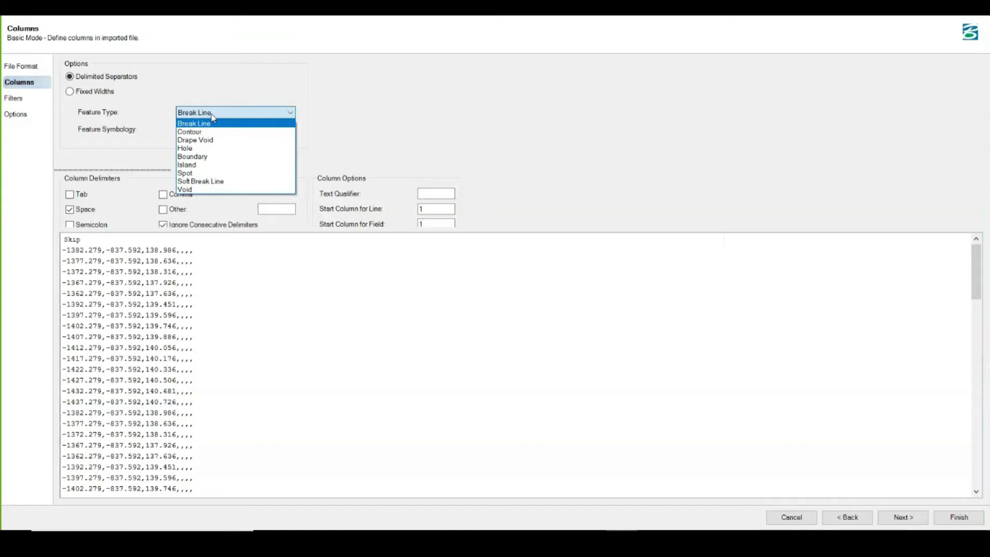
pyautogui.click(209, 173)
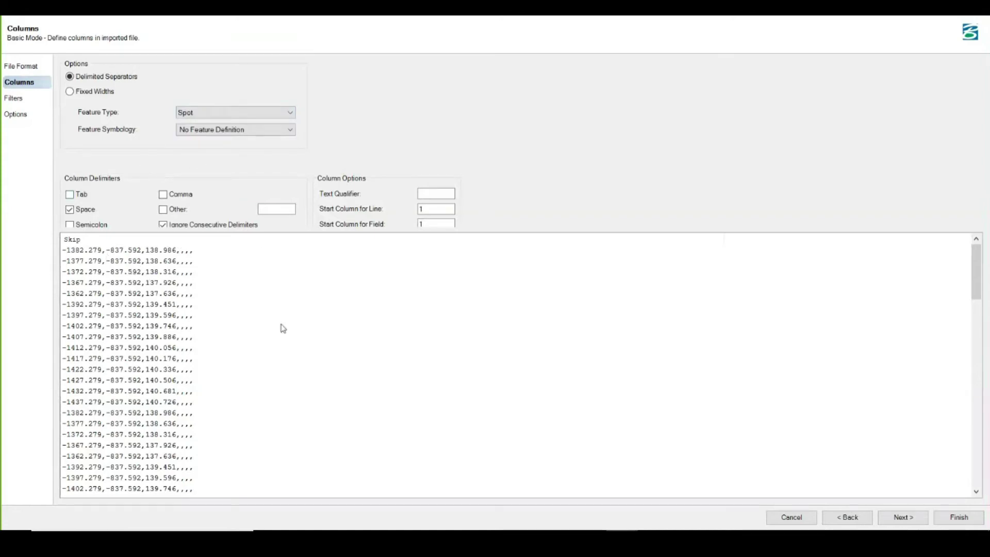
pyautogui.click(98, 240)
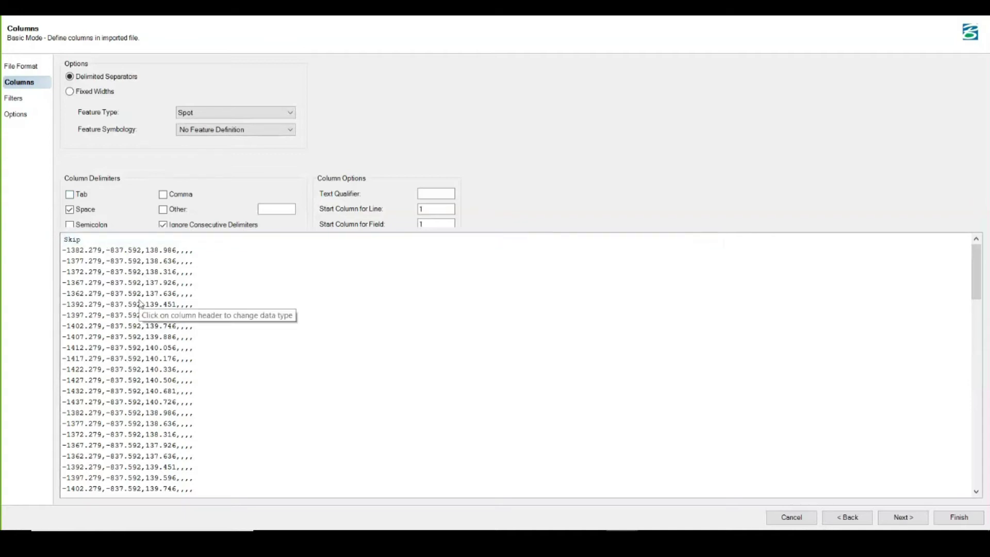
pyautogui.click(164, 196)
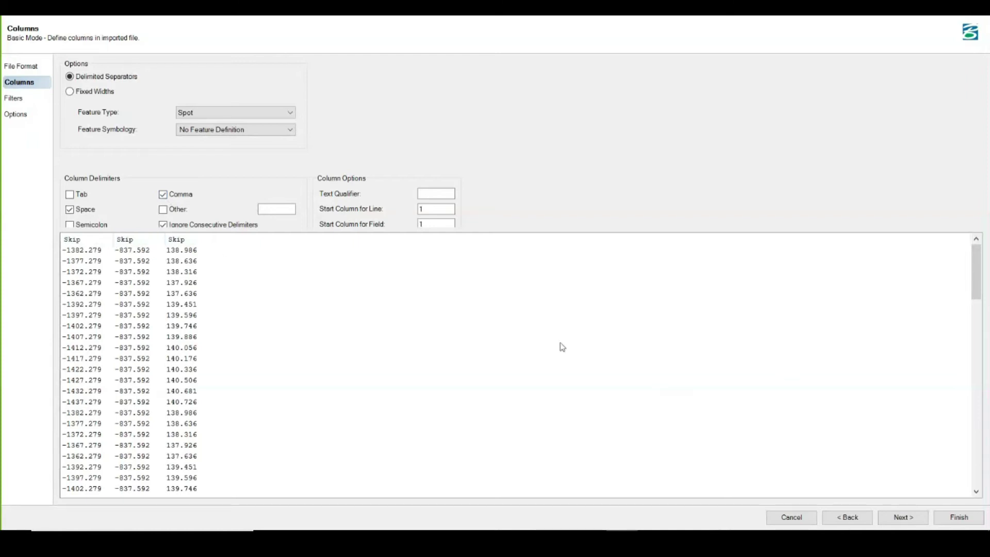
# Assign the three data columns as Easting, Northing and Elevation, in that order.
pyautogui.click(93, 240)
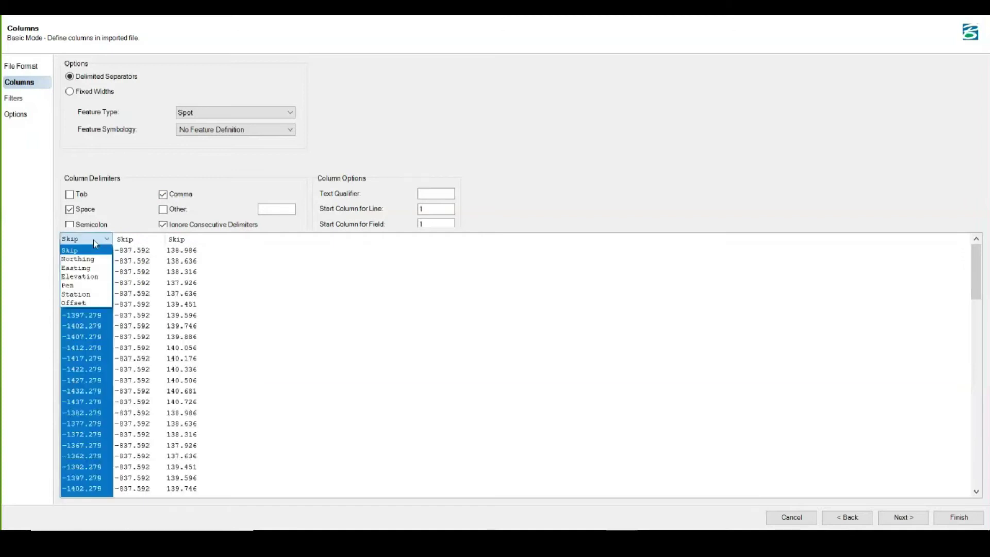
pyautogui.click(102, 268)
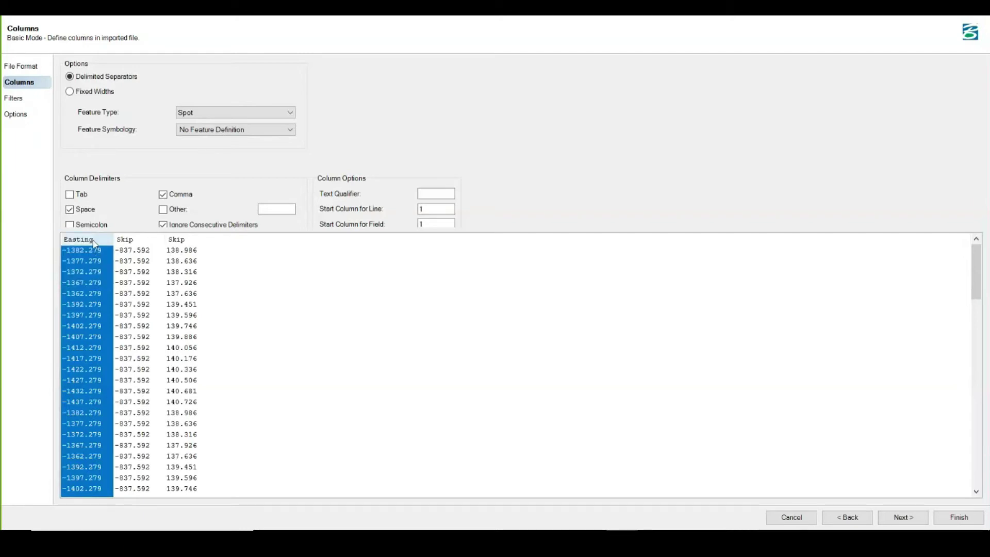
pyautogui.click(140, 240)
pyautogui.click(141, 260)
pyautogui.click(194, 240)
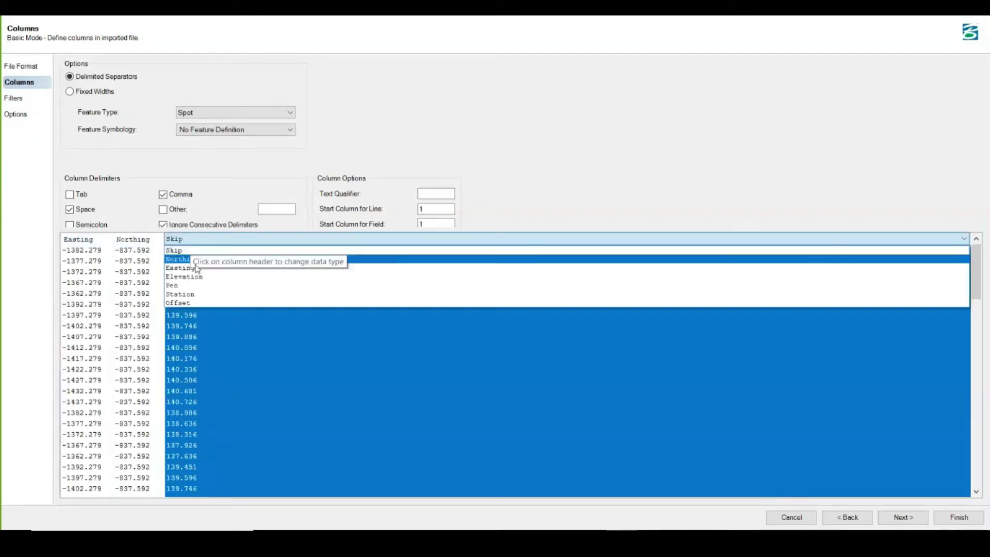
pyautogui.click(187, 277)
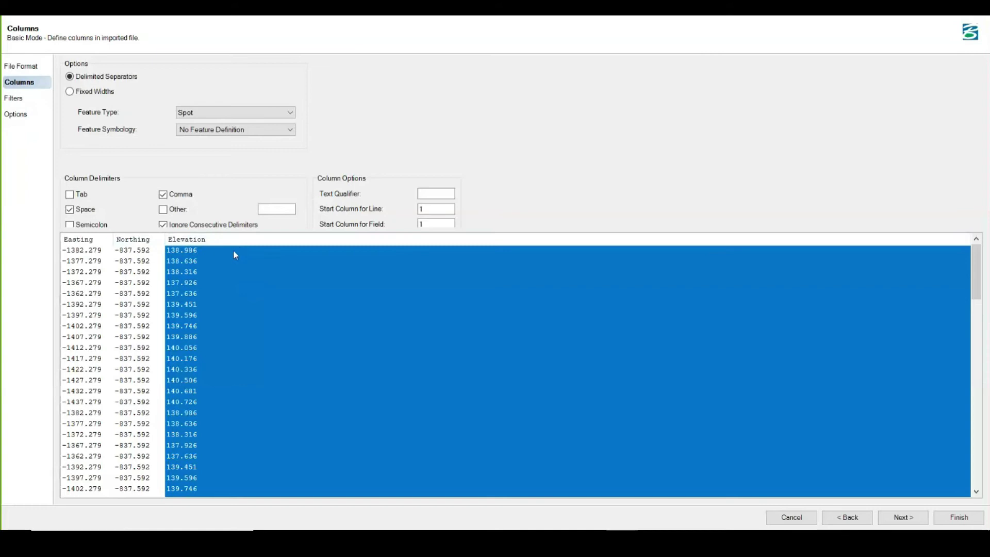
pyautogui.click(93, 239)
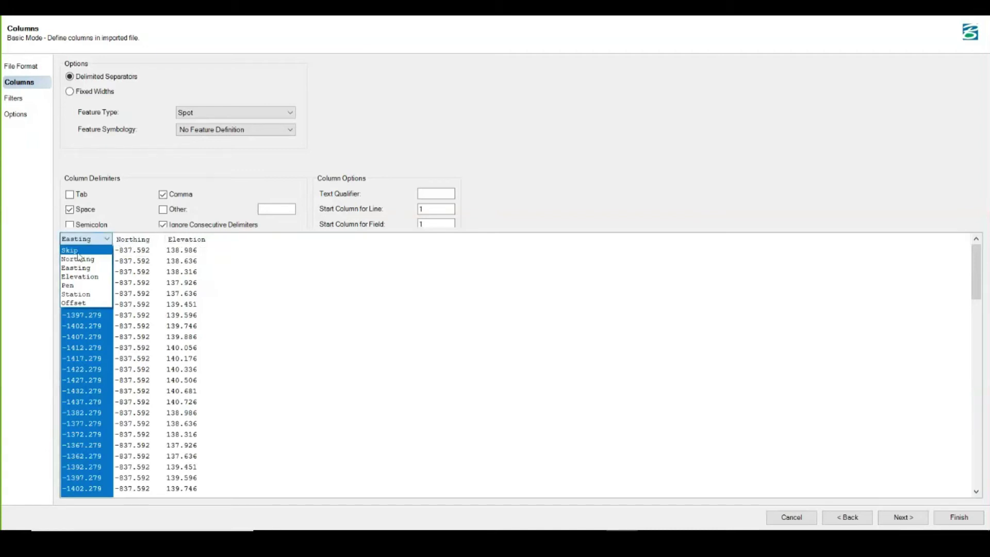
pyautogui.click(339, 300)
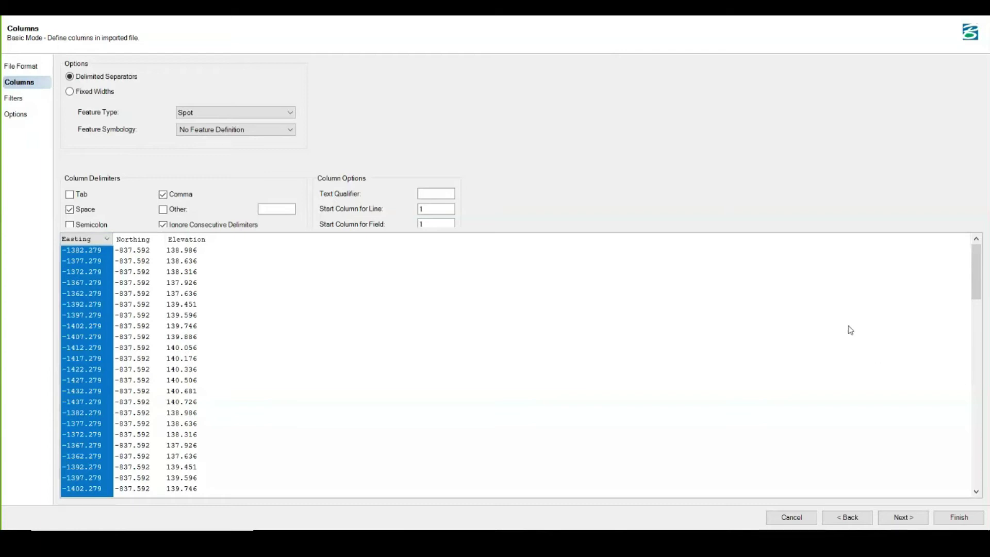
pyautogui.click(464, 345)
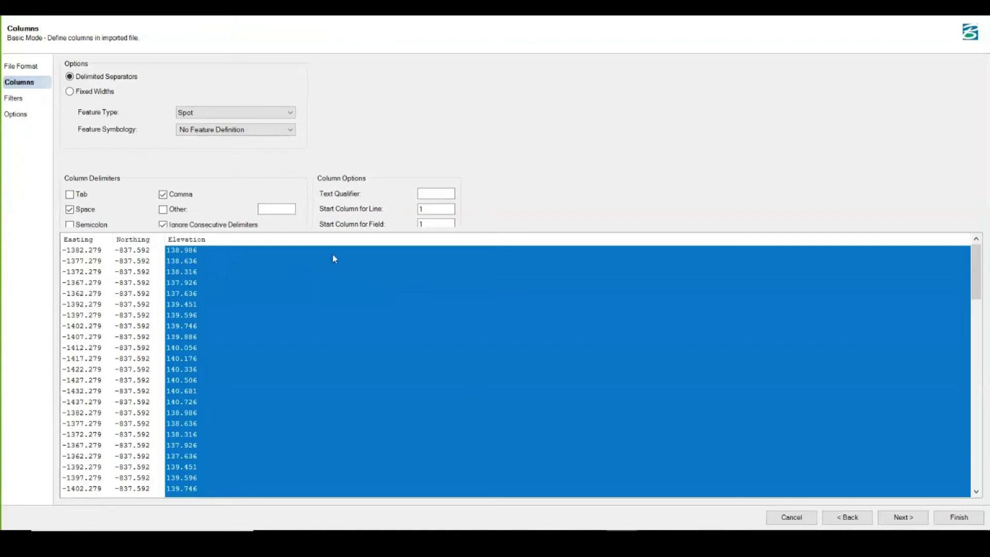
# Accept the column definitions and the Spot filter, and proceed to the geographical coordinate system options.
pyautogui.click(913, 520)
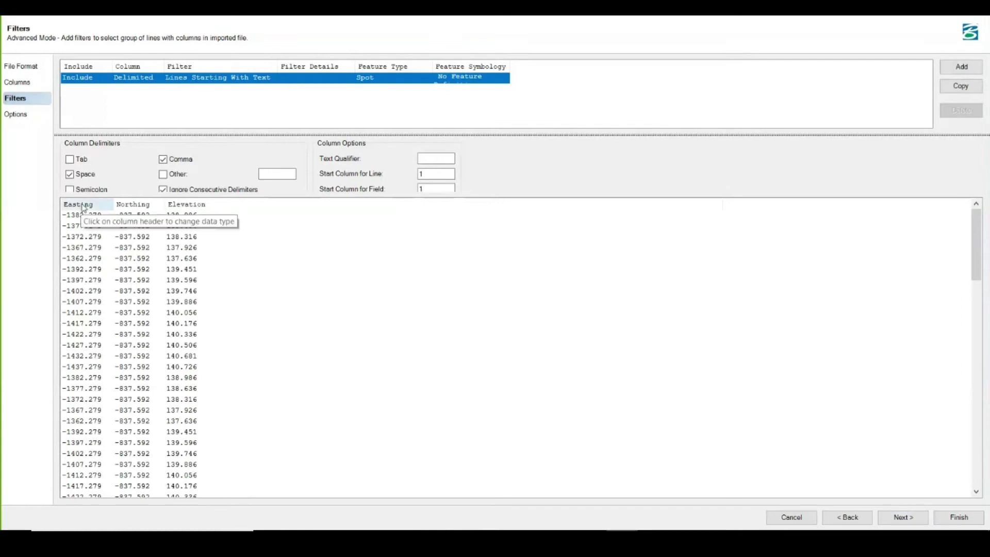
pyautogui.click(903, 518)
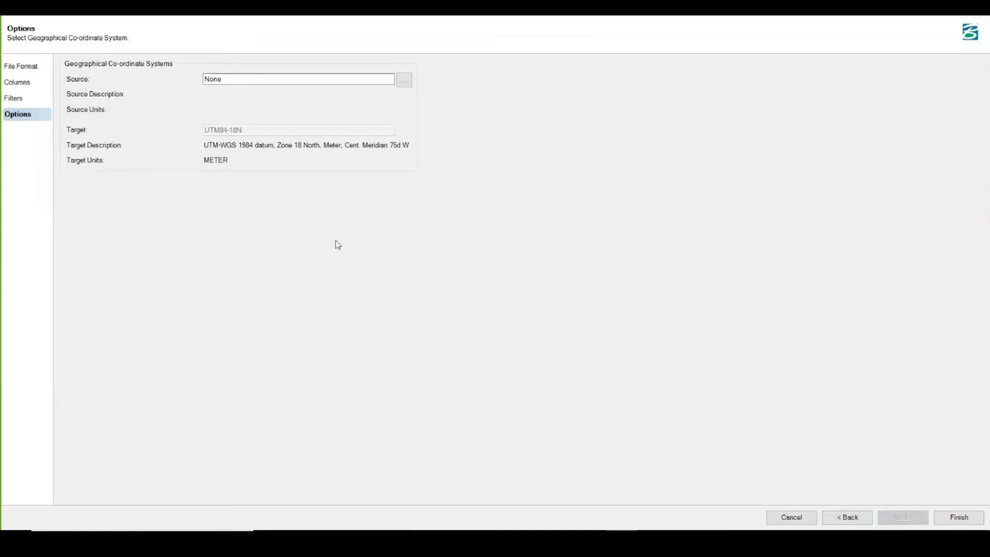
# Switch to the Geo-Coordinate System presentation in PowerPoint, review the slide on defining the project's GCS, and return to the import wizard.
pyautogui.moveTo(491, 516)
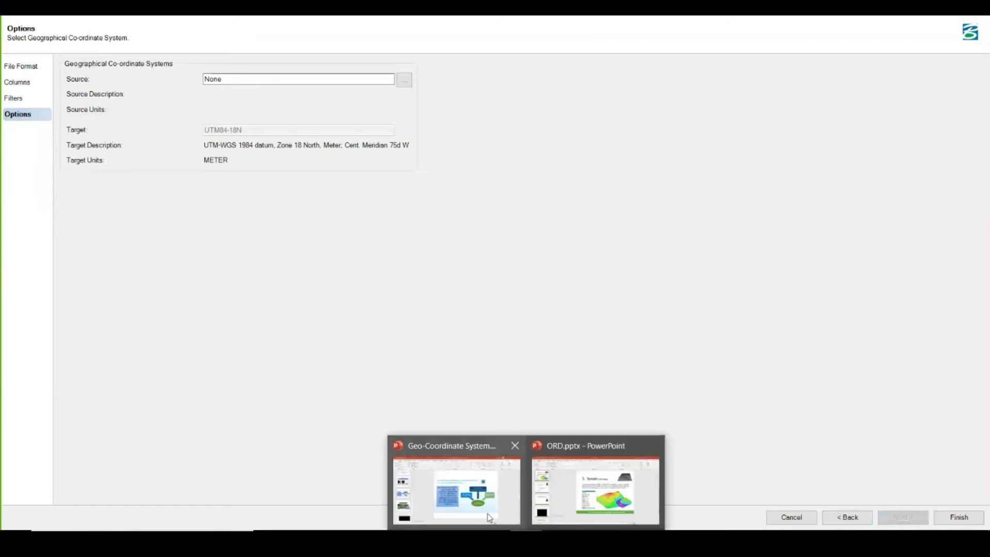
pyautogui.click(586, 397)
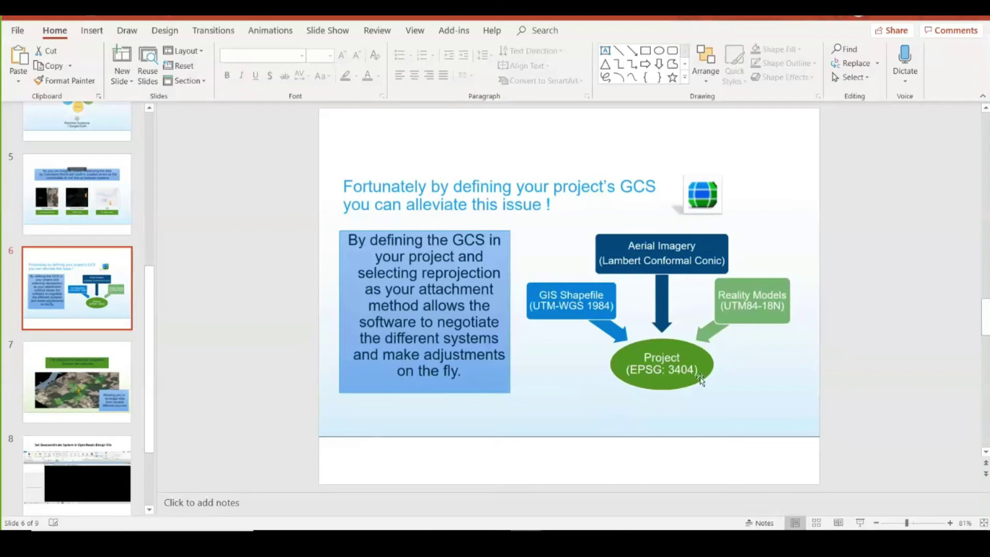
pyautogui.click(925, 11)
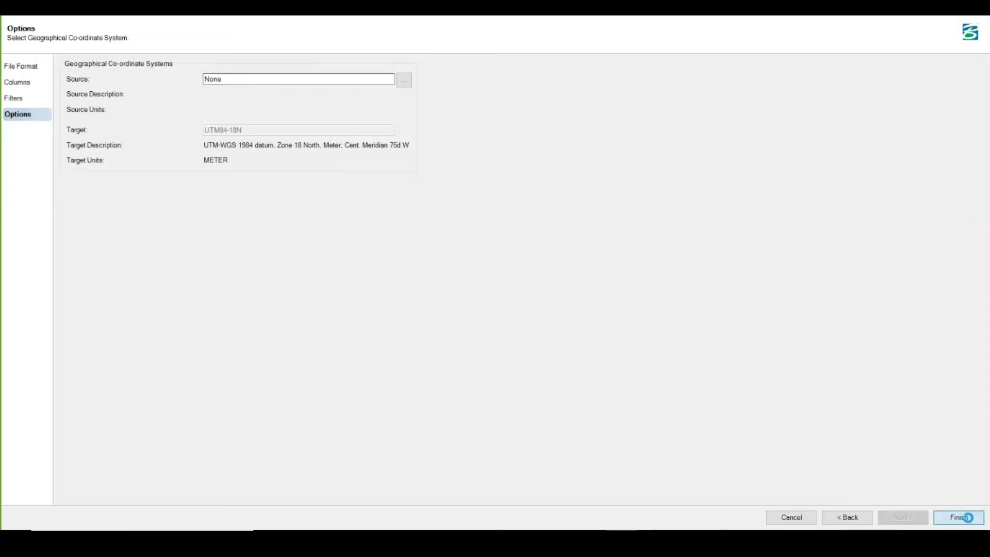
# Finish the wizard with the source coordinate system left at None and save its settings as ROAD COORDINATE.xml on the Desktop.
pyautogui.click(969, 518)
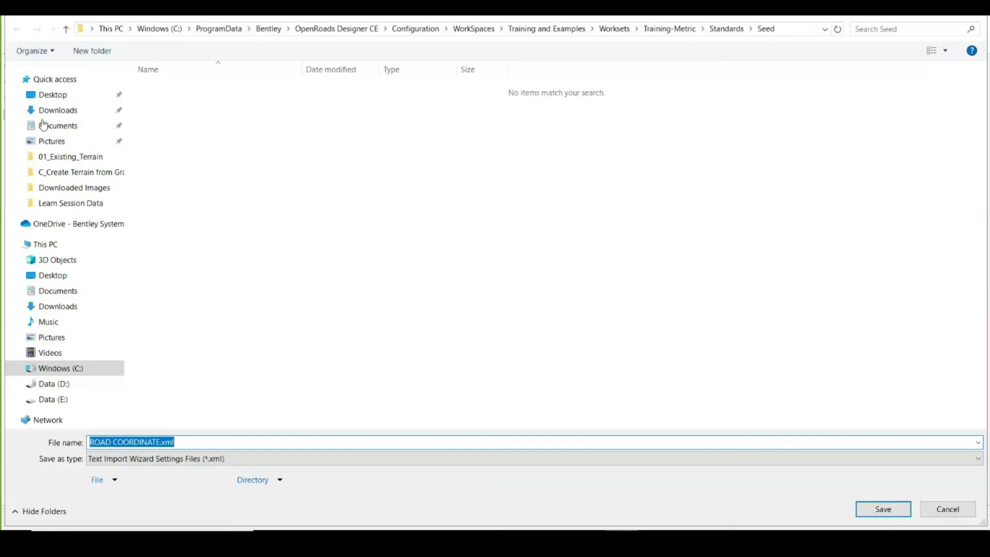
pyautogui.click(55, 95)
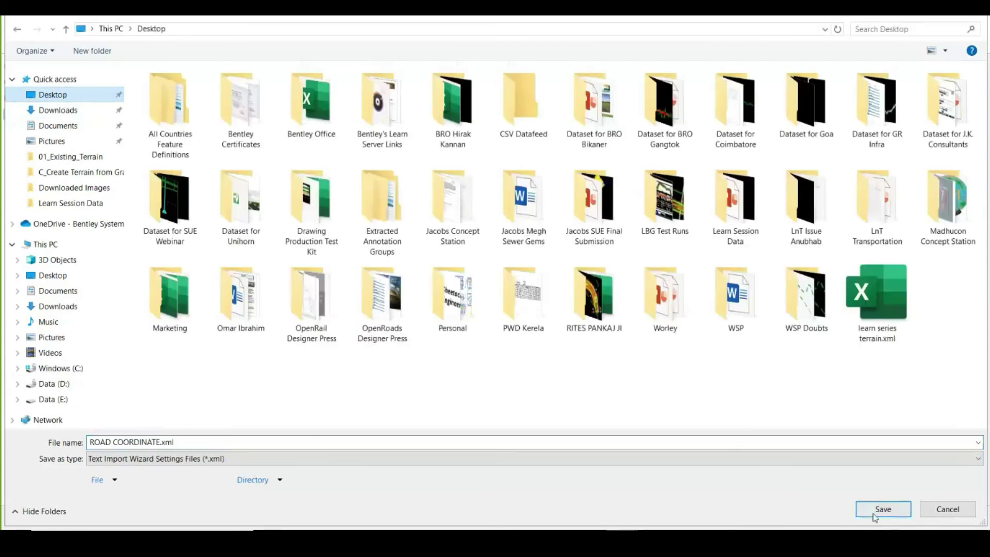
pyautogui.click(882, 509)
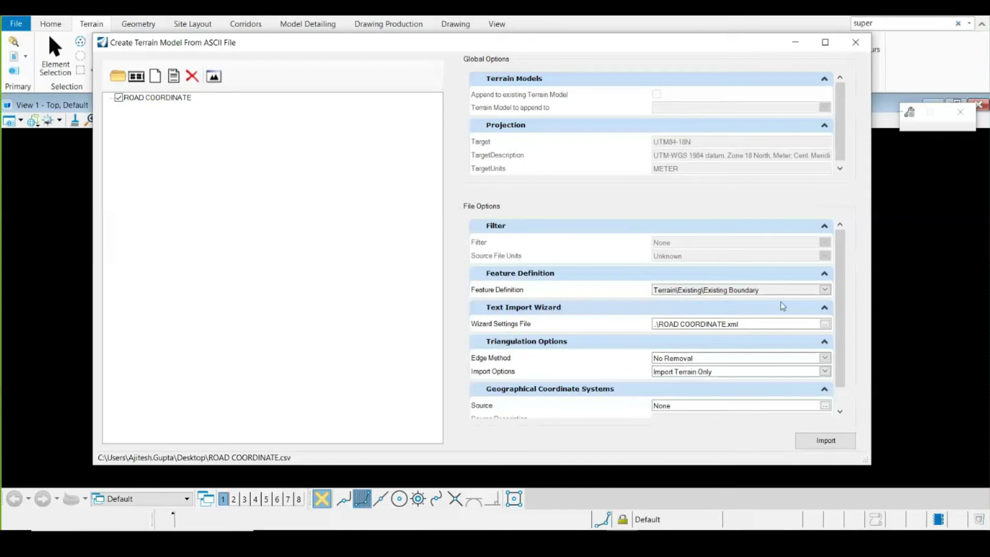
# Import ROAD COORDINATE as a terrain model with the Existing Boundary feature definition, and close the ASCII import dialog.
pyautogui.scroll(-1, 794, 320)
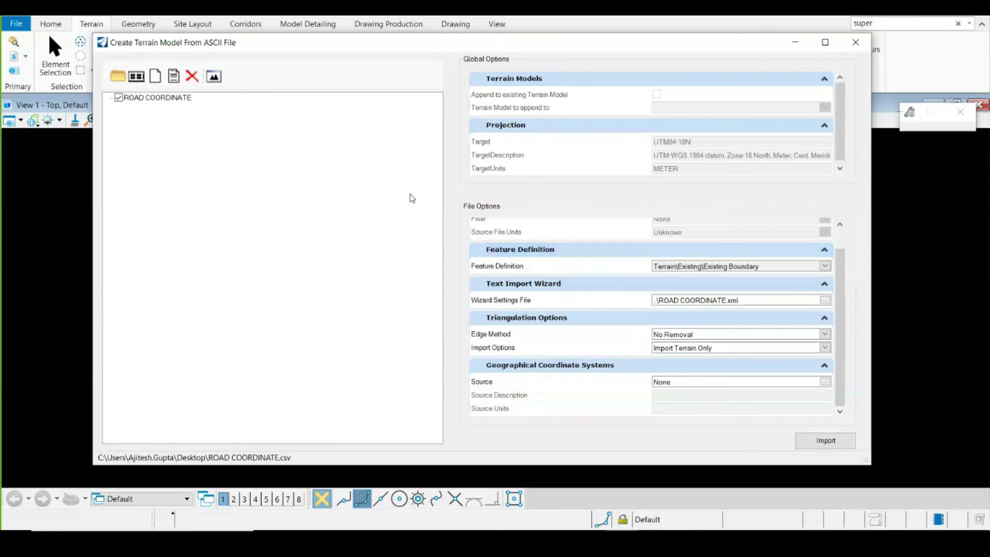
pyautogui.click(825, 266)
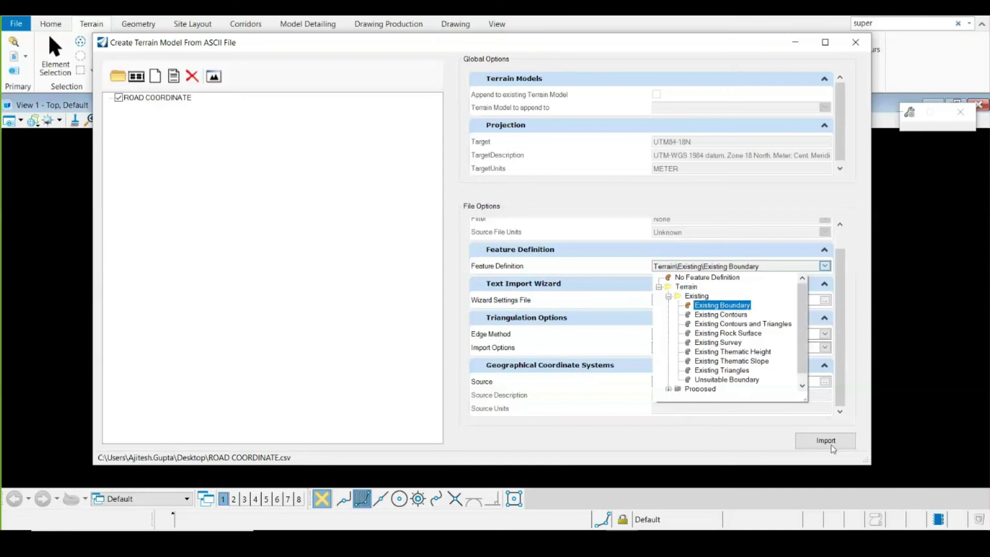
pyautogui.click(737, 305)
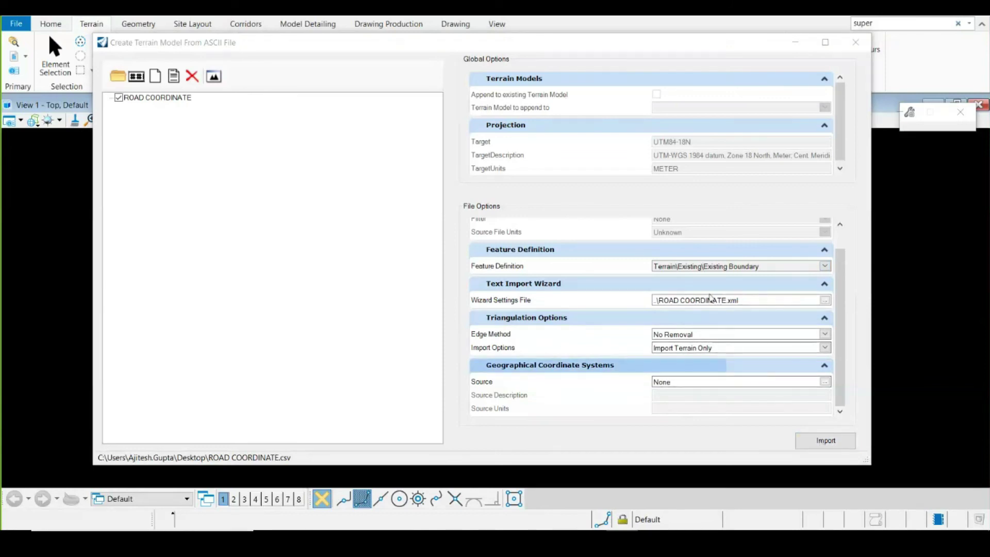
pyautogui.click(826, 441)
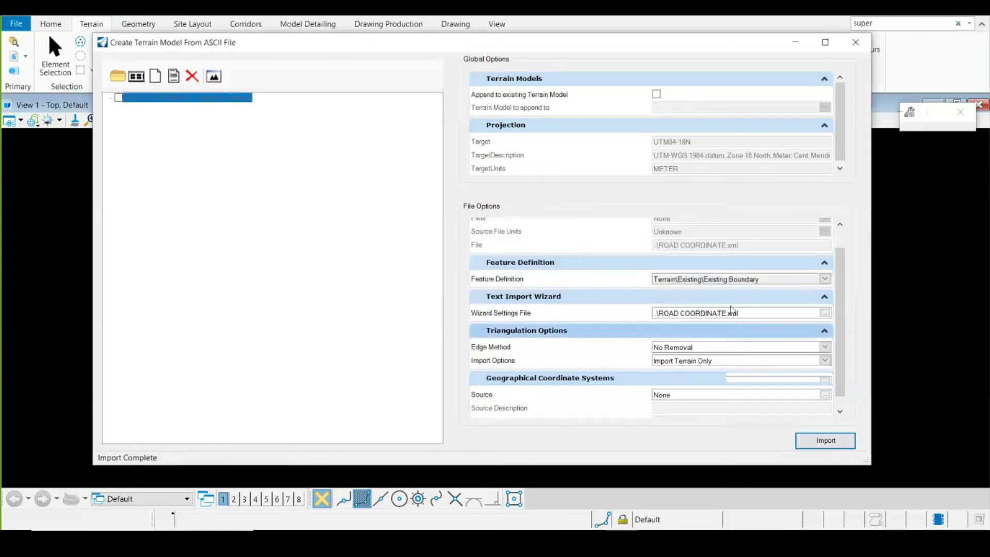
pyautogui.click(284, 232)
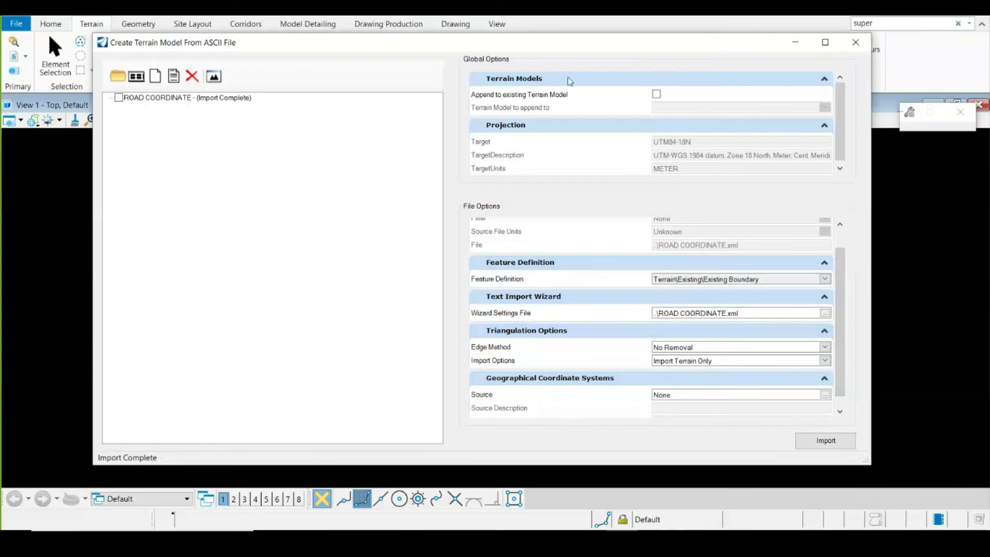
pyautogui.moveTo(568, 43); pyautogui.dragTo(428, 78)
pyautogui.click(714, 80)
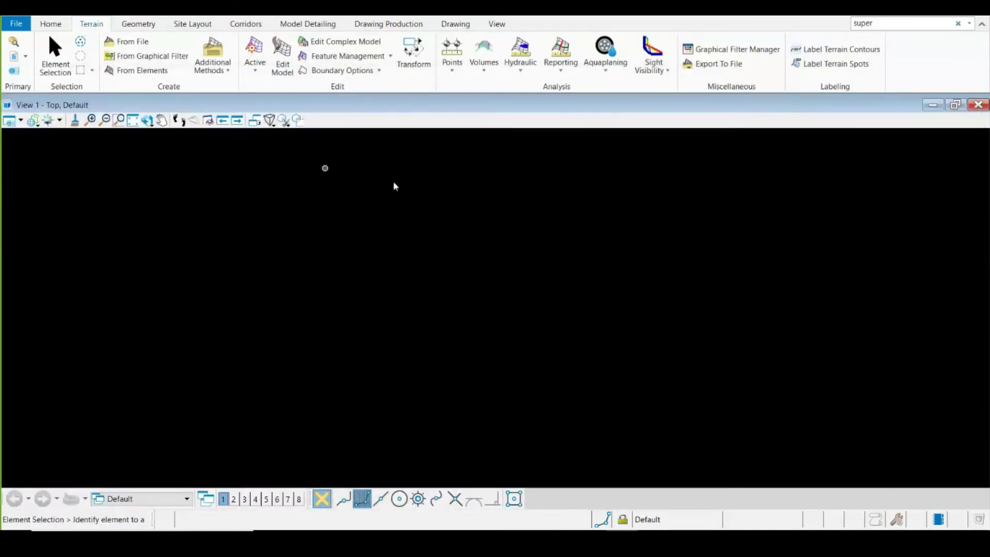
# Fit View 1 to the full extent of the imported terrain model.
pyautogui.click(132, 120)
pyautogui.click(527, 340)
pyautogui.click(379, 230)
pyautogui.click(133, 121)
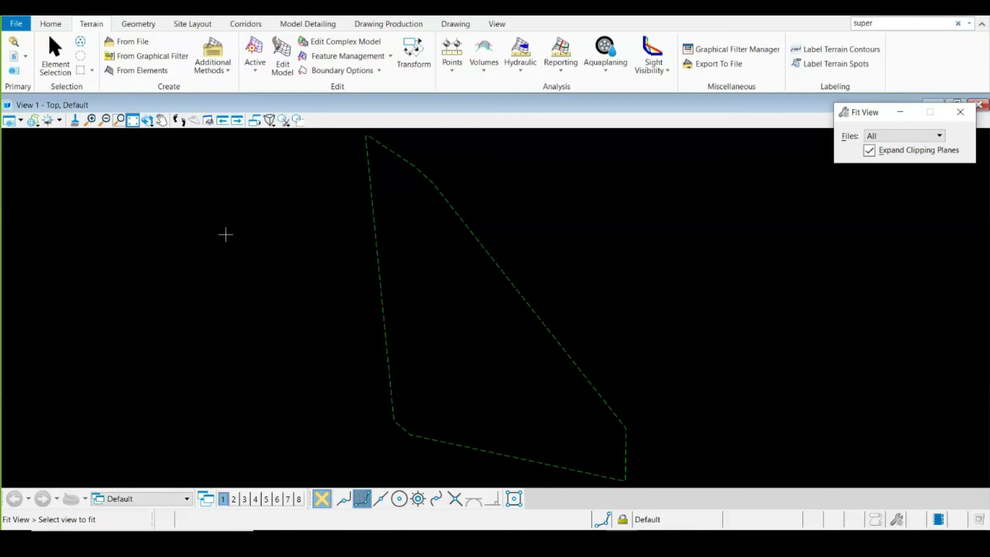
# Select the ROAD COORDINATE terrain by its boundary and set it as the active terrain model.
pyautogui.click(55, 57)
pyautogui.click(538, 318)
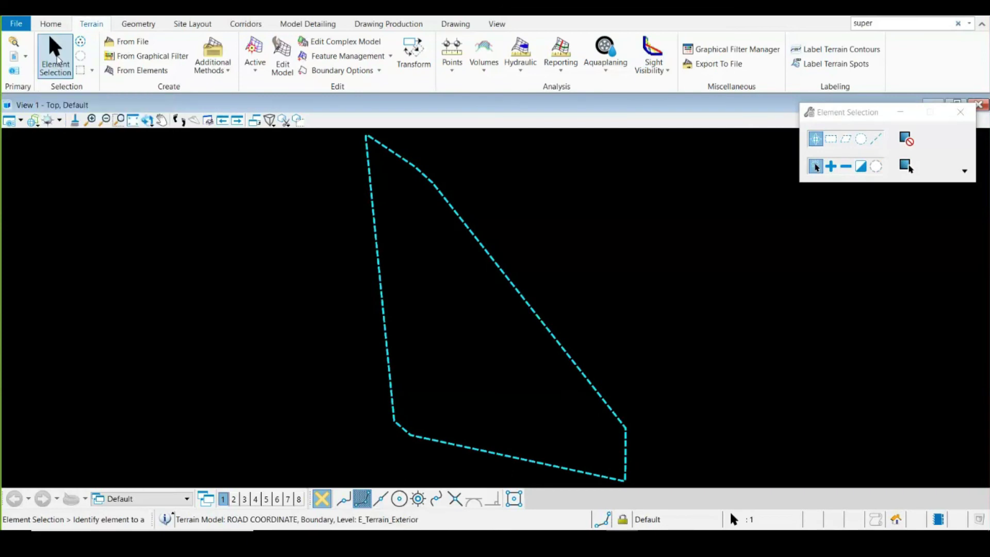
pyautogui.moveTo(516, 288)
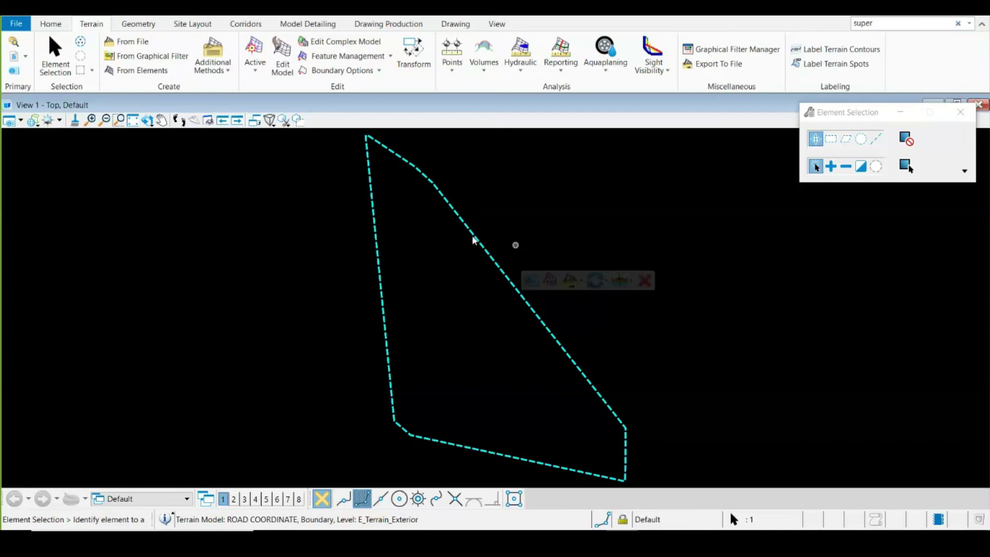
pyautogui.click(508, 243)
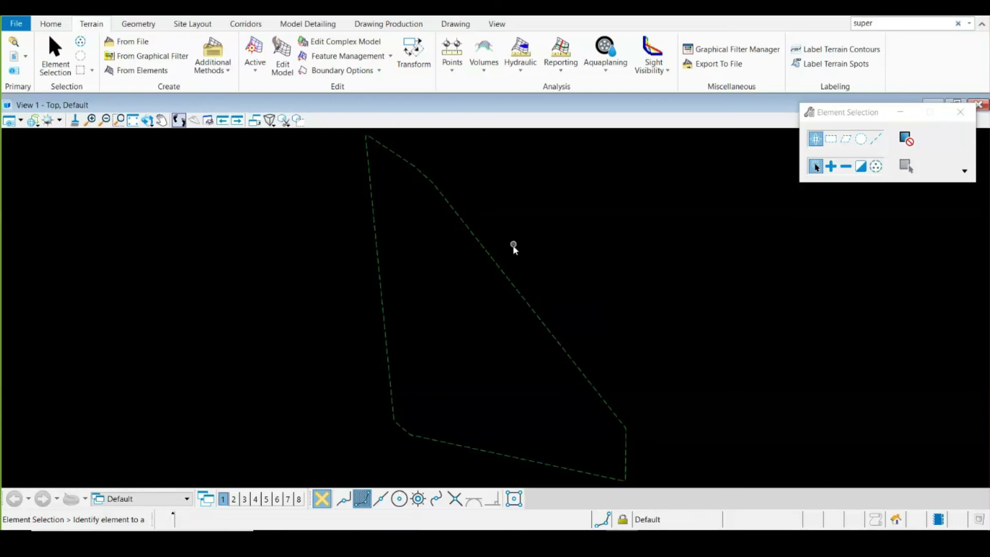
pyautogui.click(499, 267)
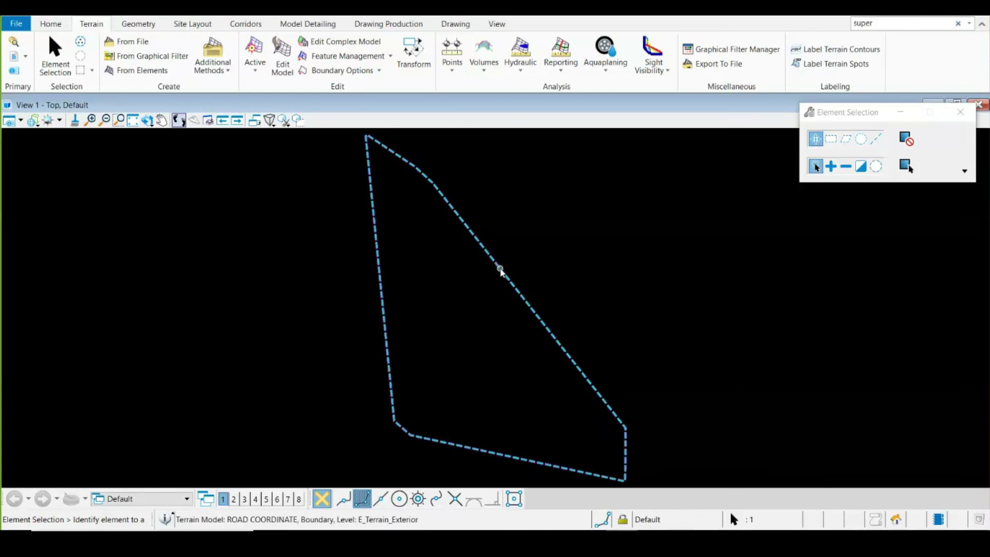
pyautogui.moveTo(503, 270)
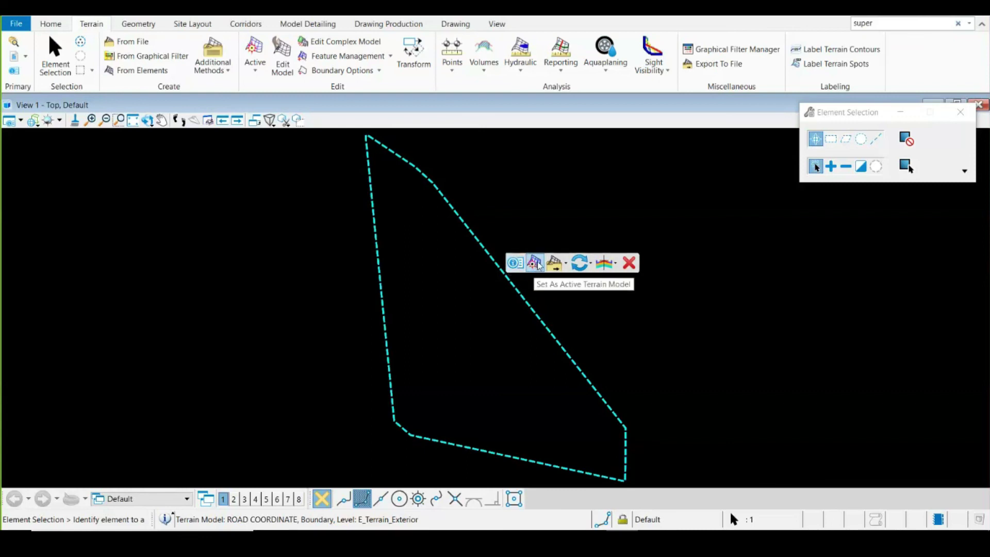
pyautogui.click(536, 263)
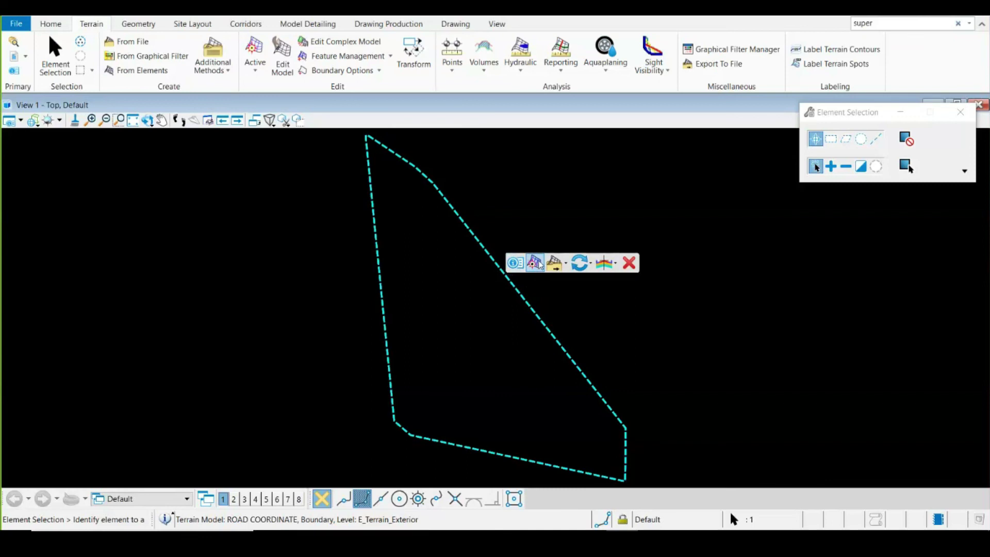